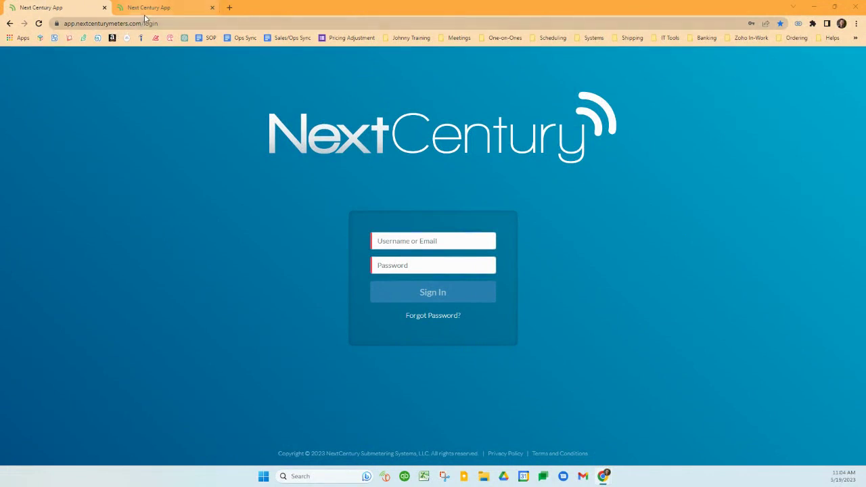
# - Switch to the signed-in Next Century dashboard and look over the recently viewed properties list
pyautogui.moveTo(144, 18)
pyautogui.click(149, 7)
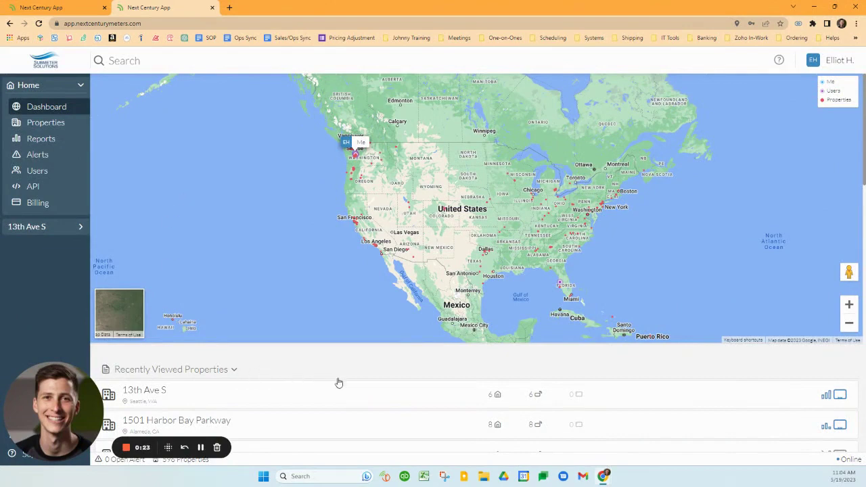
pyautogui.scroll(-3, 349, 377)
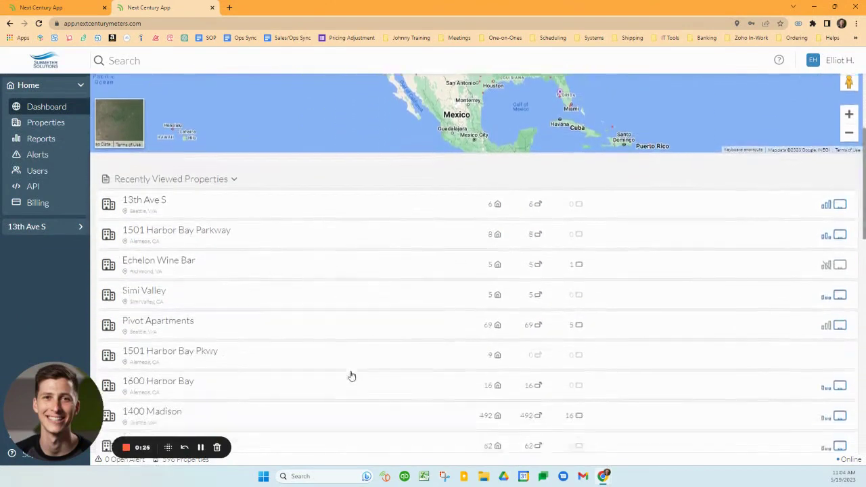
pyautogui.scroll(-2, 350, 377)
pyautogui.scroll(1, 349, 377)
pyautogui.scroll(4, 350, 373)
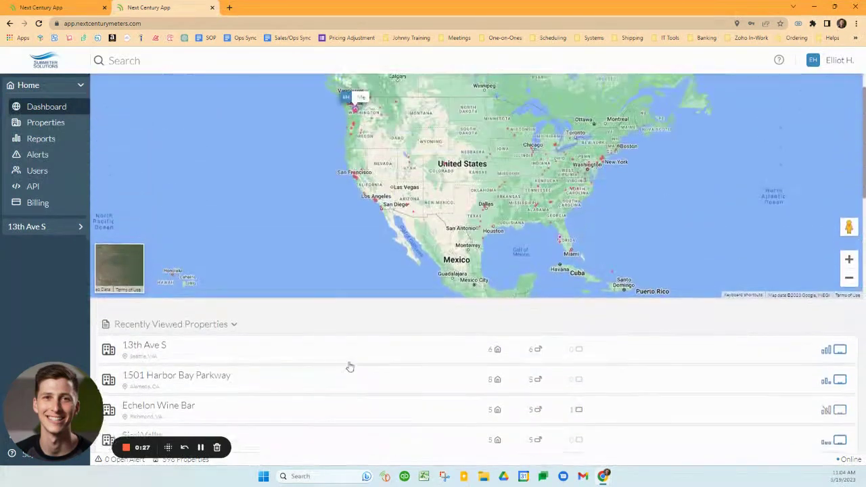
pyautogui.scroll(1, 329, 354)
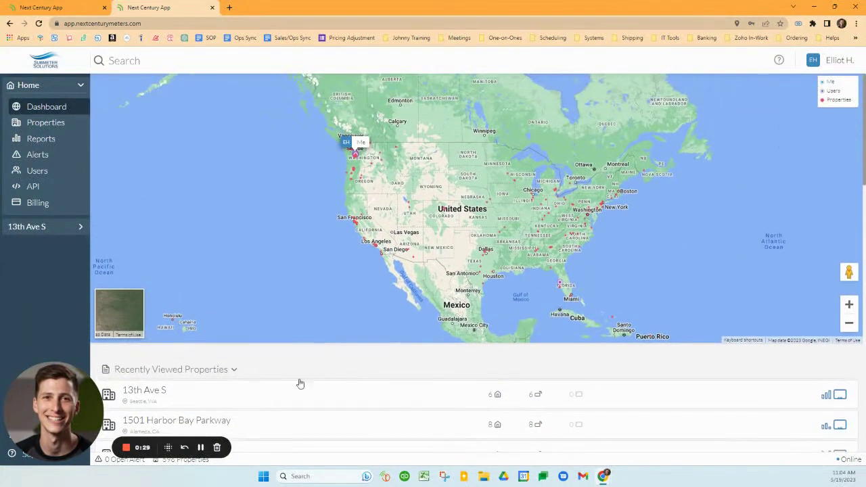
# - Open the details of the 13th Ave S property and review its property details, health chart and gateway sync status
pyautogui.click(174, 396)
pyautogui.scroll(-1, 267, 383)
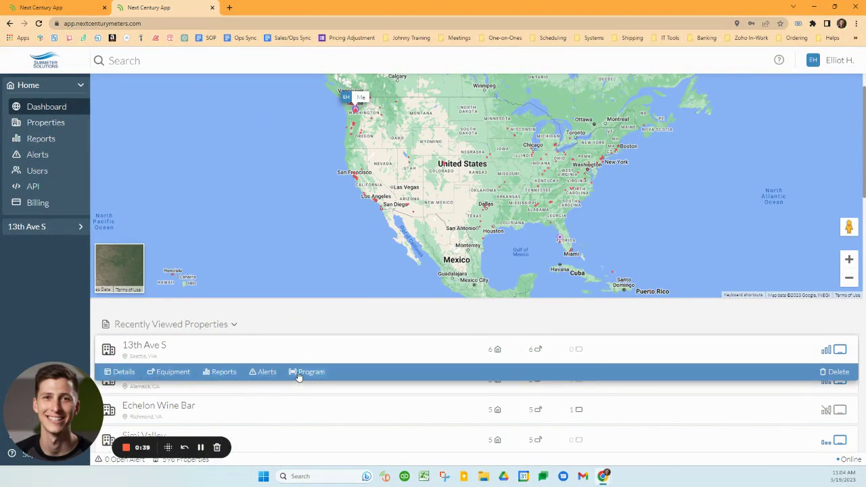
pyautogui.click(127, 376)
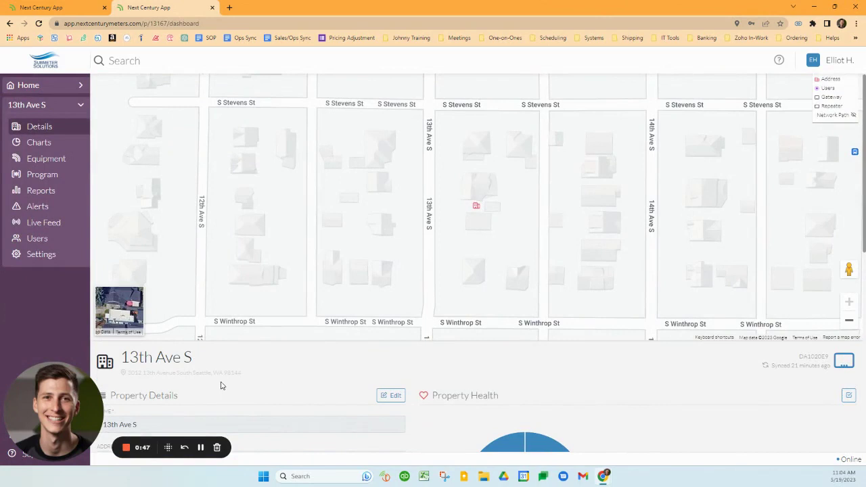
pyautogui.scroll(-1, 542, 416)
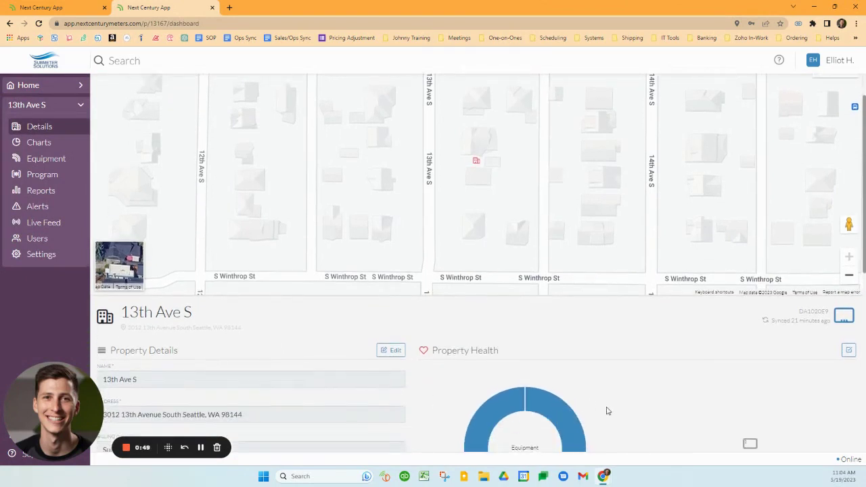
pyautogui.scroll(-1, 596, 413)
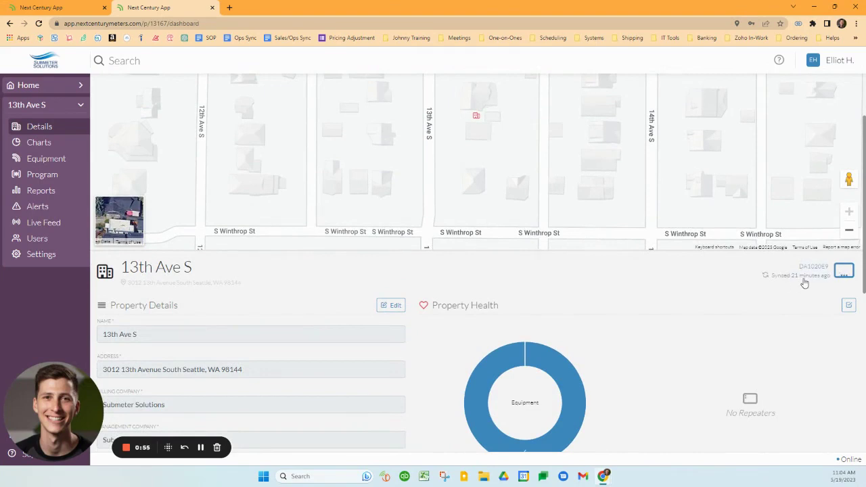
# - Examine the property's charts, covering health, alert summary and check-in history, and identify the gateway in the network diagram
pyautogui.click(64, 144)
pyautogui.scroll(4, 644, 328)
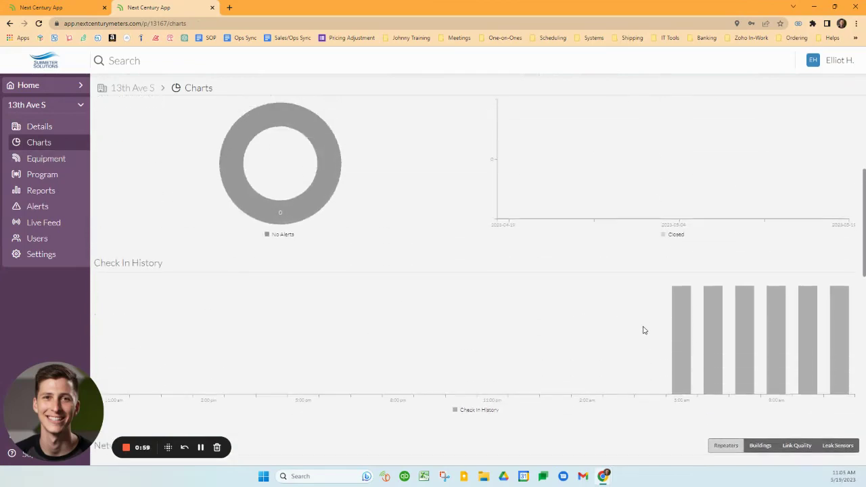
pyautogui.scroll(4, 627, 250)
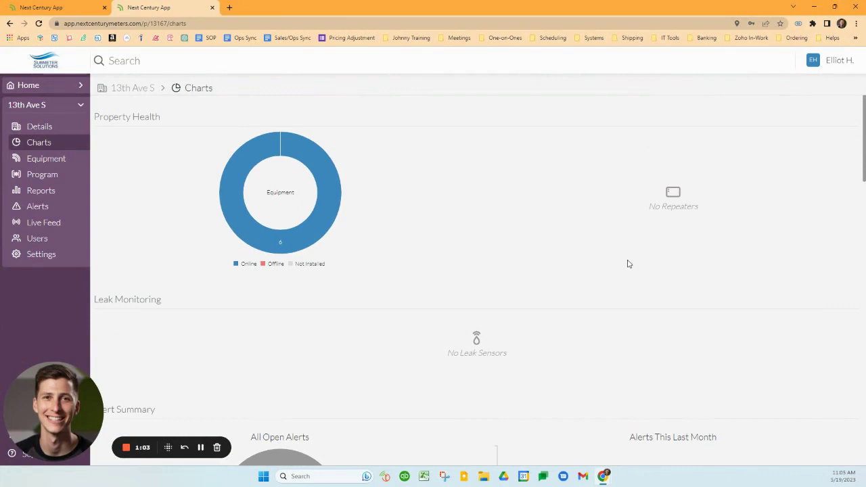
pyautogui.scroll(-1, 628, 264)
pyautogui.scroll(-3, 643, 273)
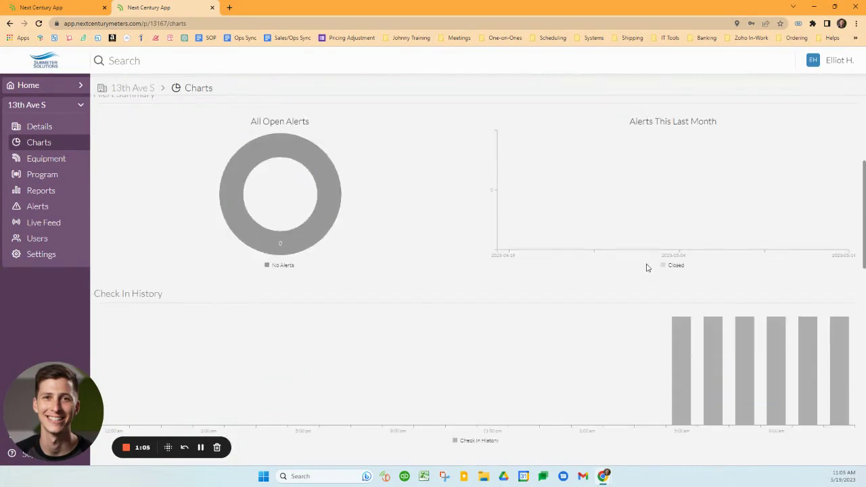
pyautogui.scroll(-1, 648, 269)
pyautogui.scroll(-4, 650, 271)
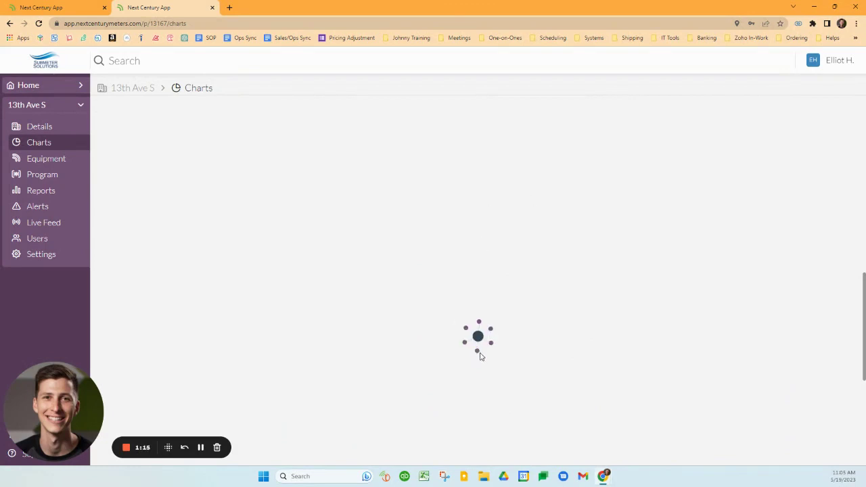
pyautogui.moveTo(493, 344)
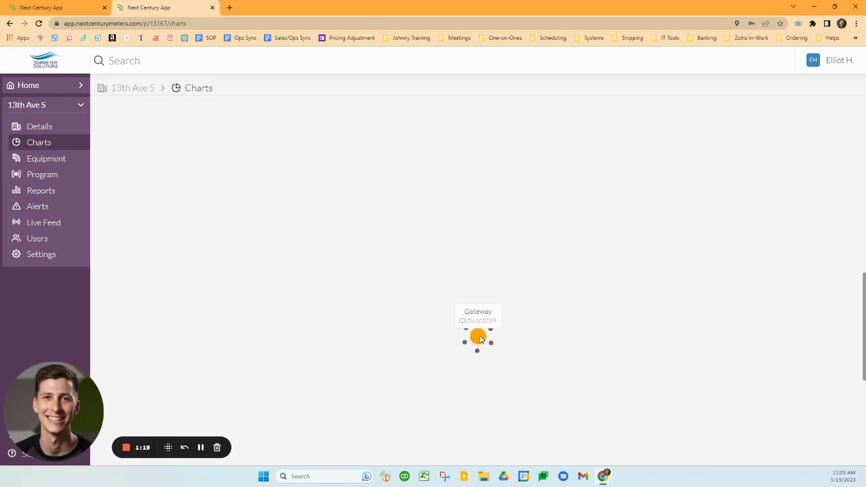
# - Review the property's equipment by building and unit, and view its meter programming table
pyautogui.click(40, 158)
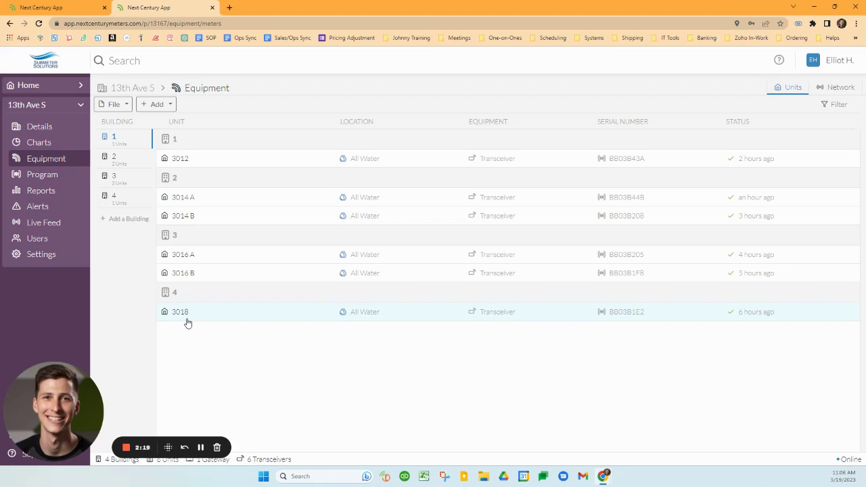
pyautogui.click(20, 178)
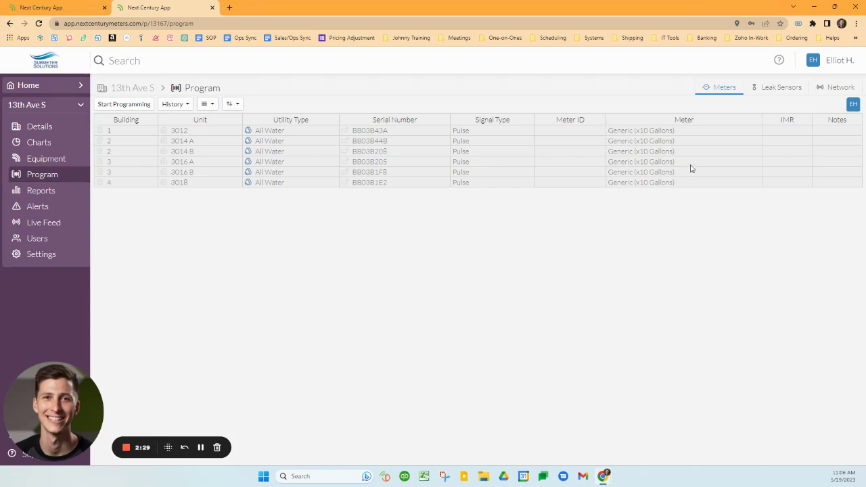
# - Open the property's reports and run the Usage report
pyautogui.click(51, 198)
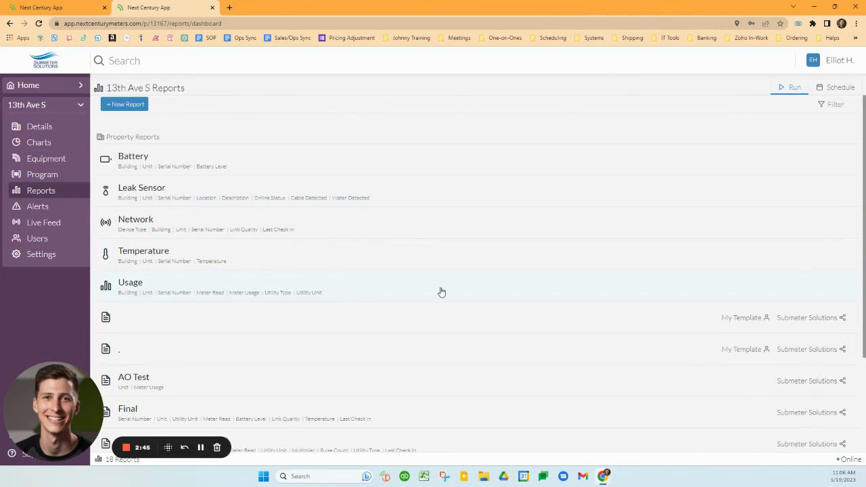
pyautogui.click(135, 290)
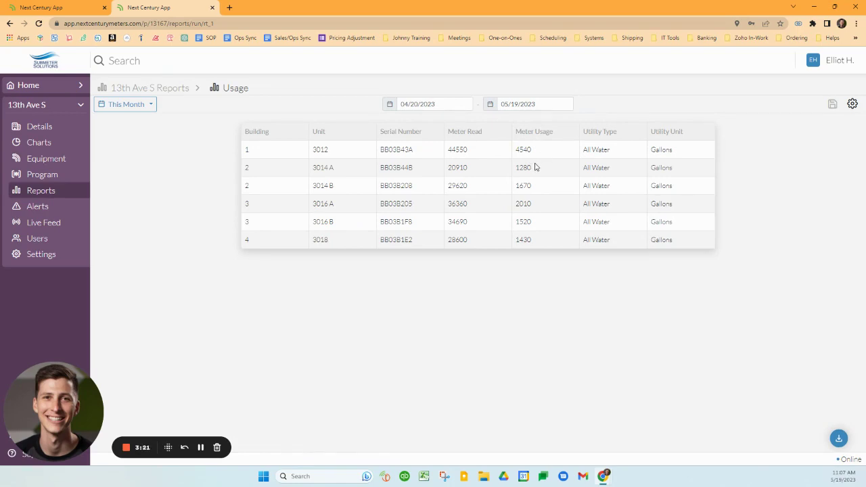
# - Review the Usage report's scheduling options for email delivery and repeat interval, and return to the reports list without saving a schedule
pyautogui.click(853, 105)
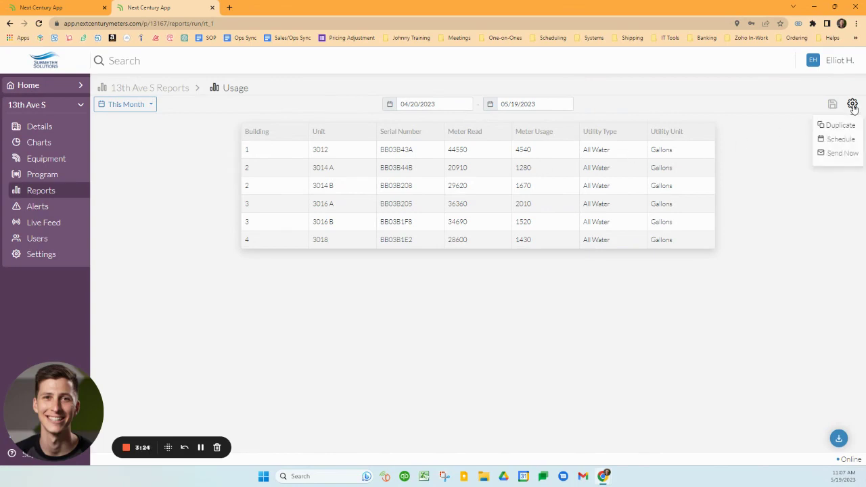
pyautogui.click(846, 144)
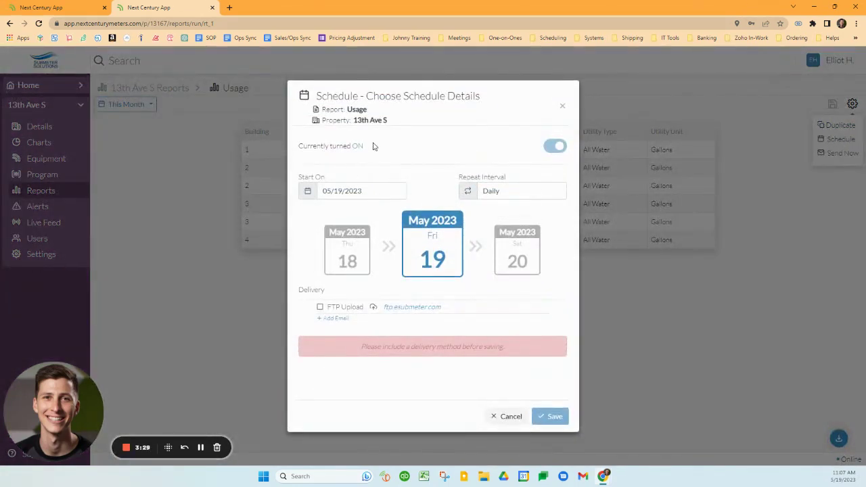
pyautogui.click(331, 319)
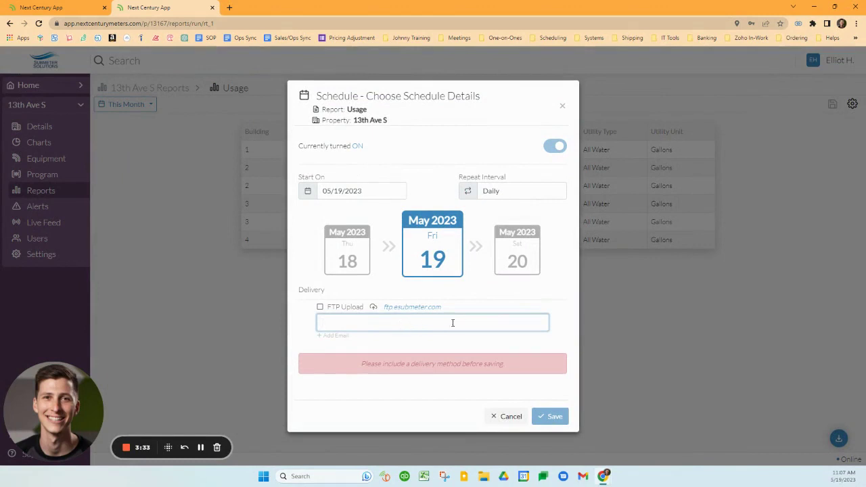
pyautogui.click(509, 191)
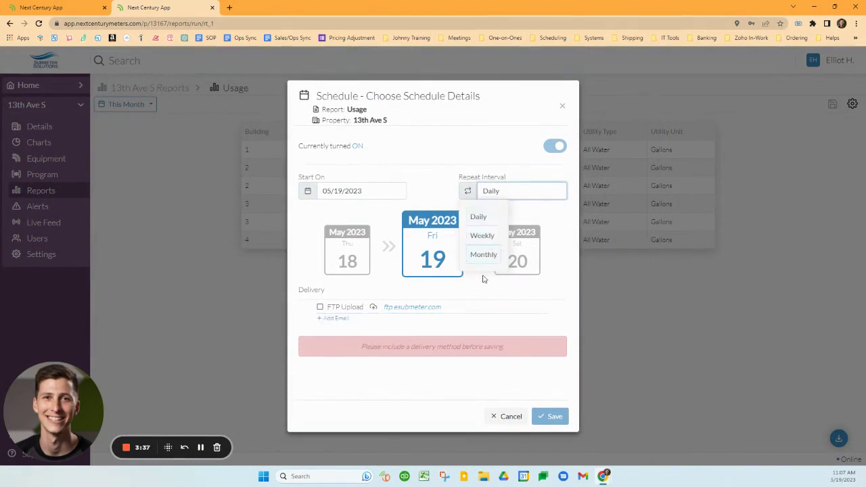
pyautogui.click(505, 417)
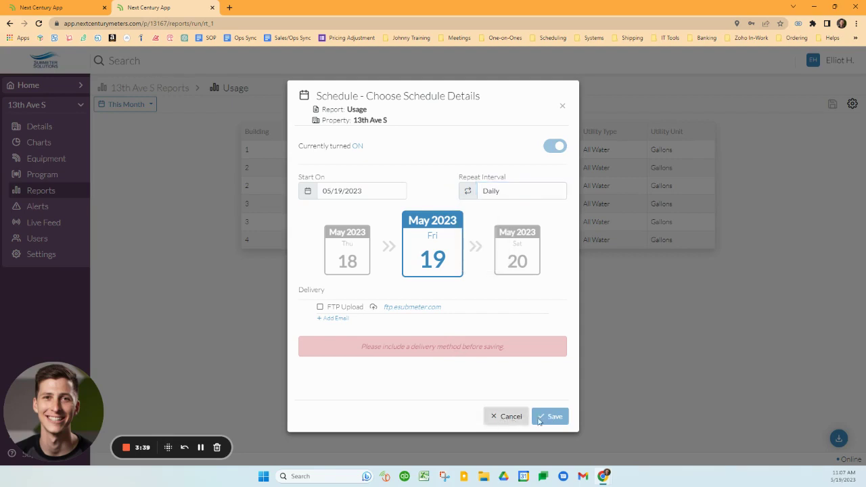
pyautogui.click(513, 421)
pyautogui.click(59, 194)
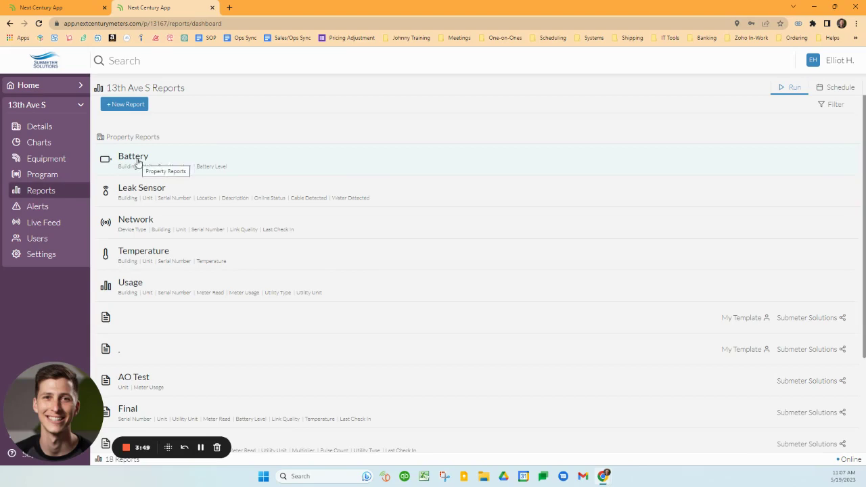
# - View the property's alert notification contacts and the new contact form's fields, without saving a contact
pyautogui.click(57, 210)
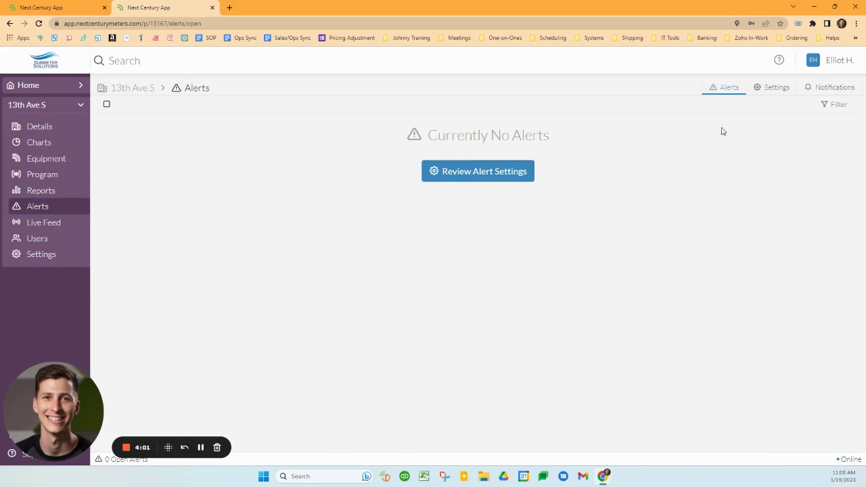
pyautogui.click(832, 87)
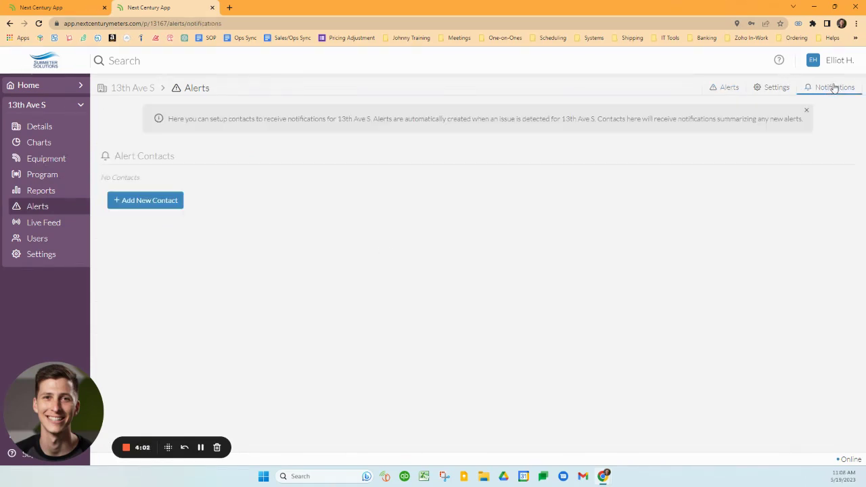
pyautogui.click(163, 201)
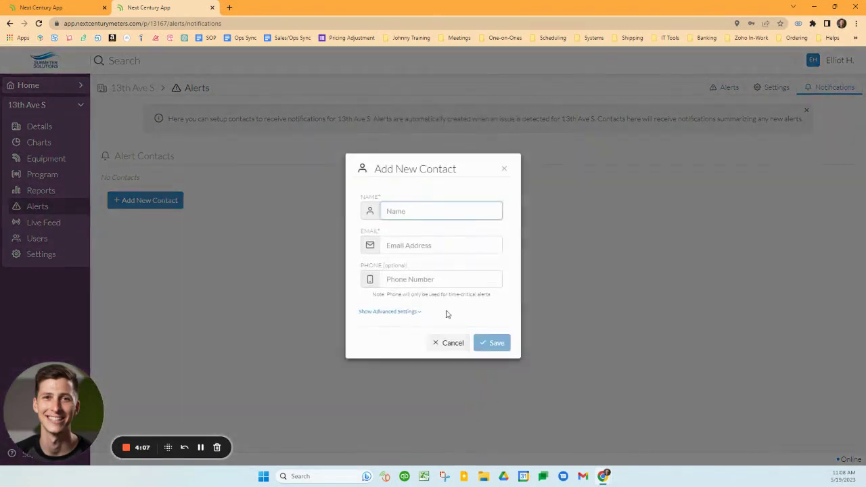
pyautogui.click(444, 344)
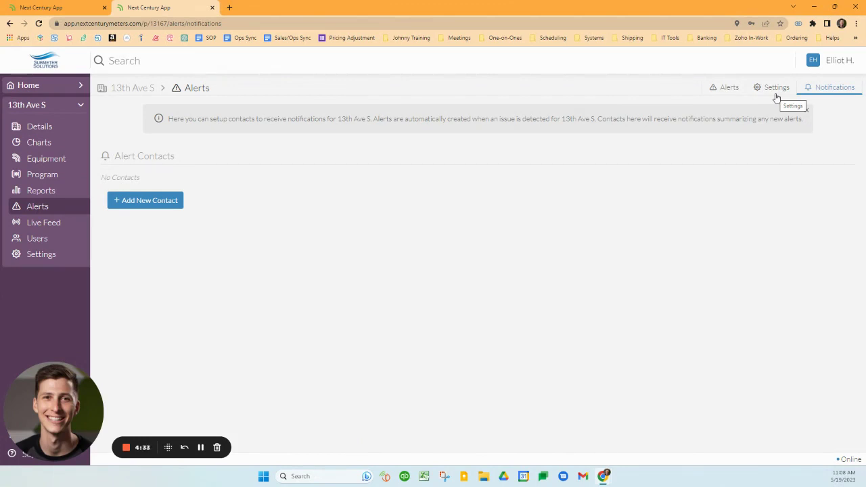
# - Look over the property's alert settings for equipment health and smart security, and check its open alerts
pyautogui.click(776, 95)
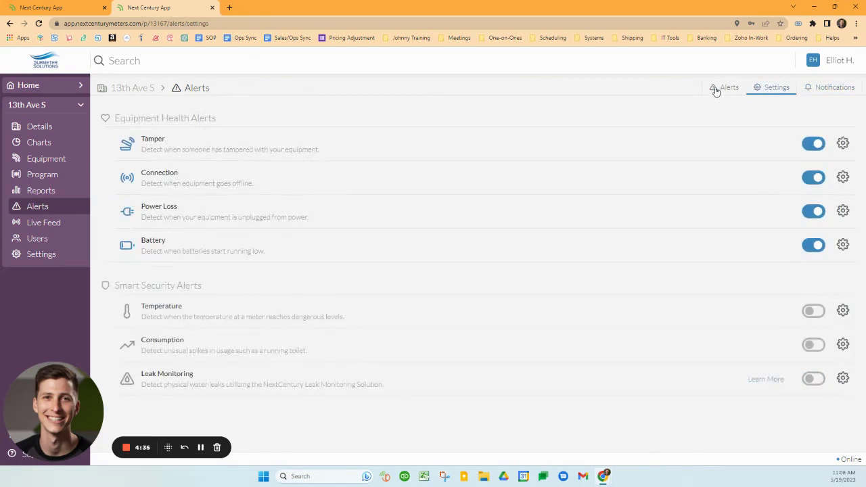
pyautogui.click(715, 88)
pyautogui.click(781, 90)
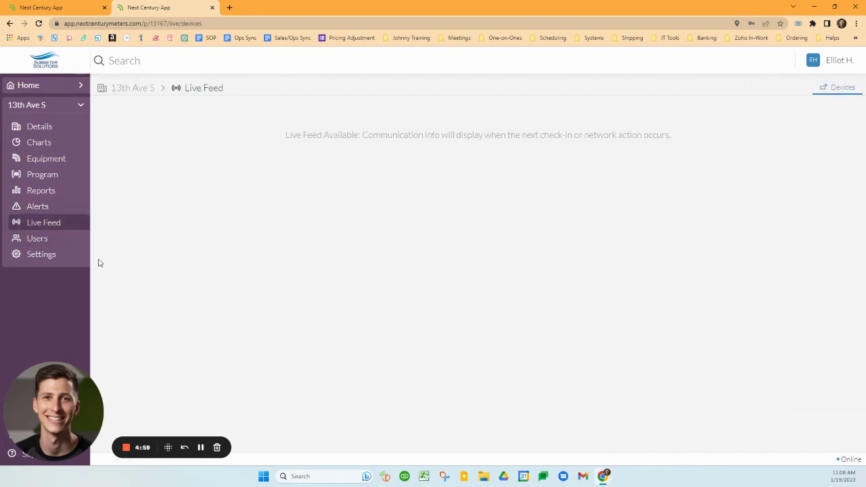
# - Return to the 13th Ave S property details
pyautogui.click(54, 127)
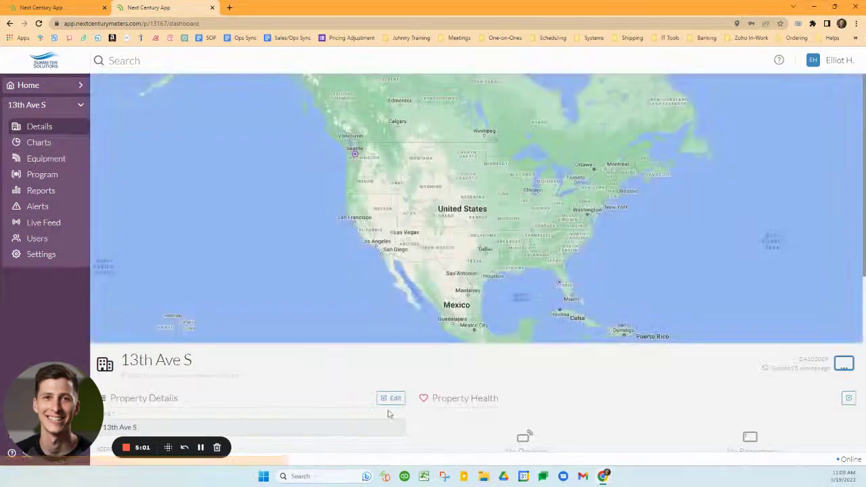